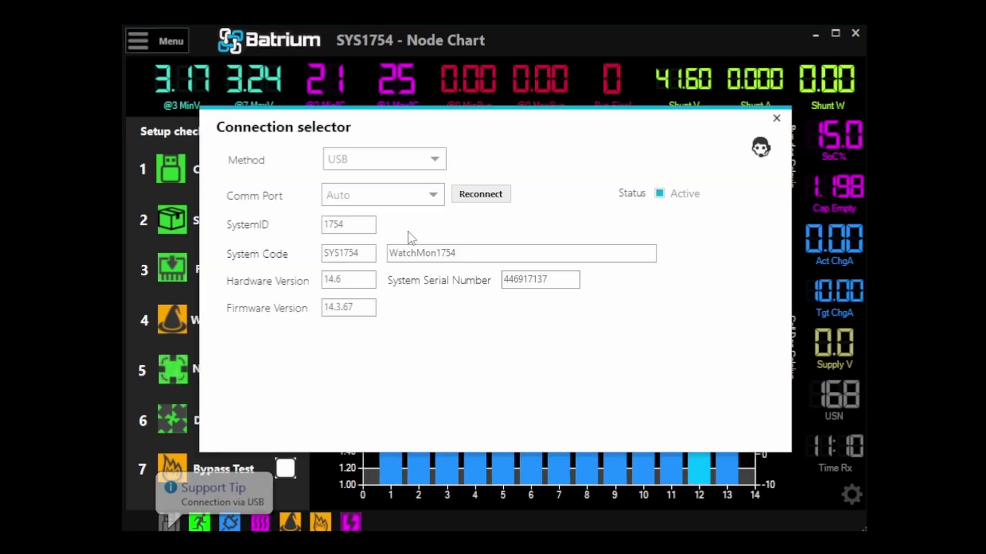
- Switch the connection method to Web Access and enter the account e-mail in a new registration
{"action": "left_click", "coordinate": [374, 160]}
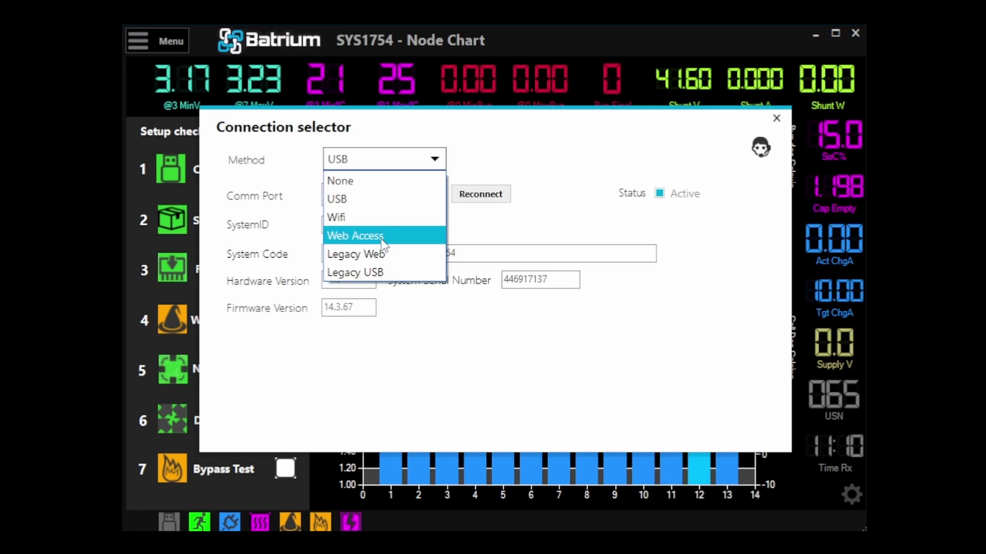
{"action": "left_click", "coordinate": [383, 237]}
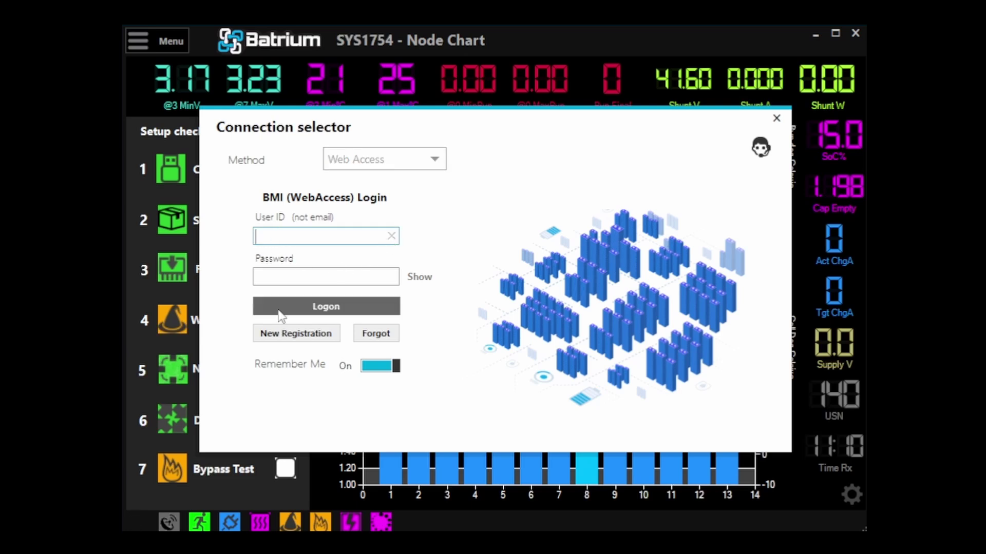
{"action": "left_click", "coordinate": [286, 339]}
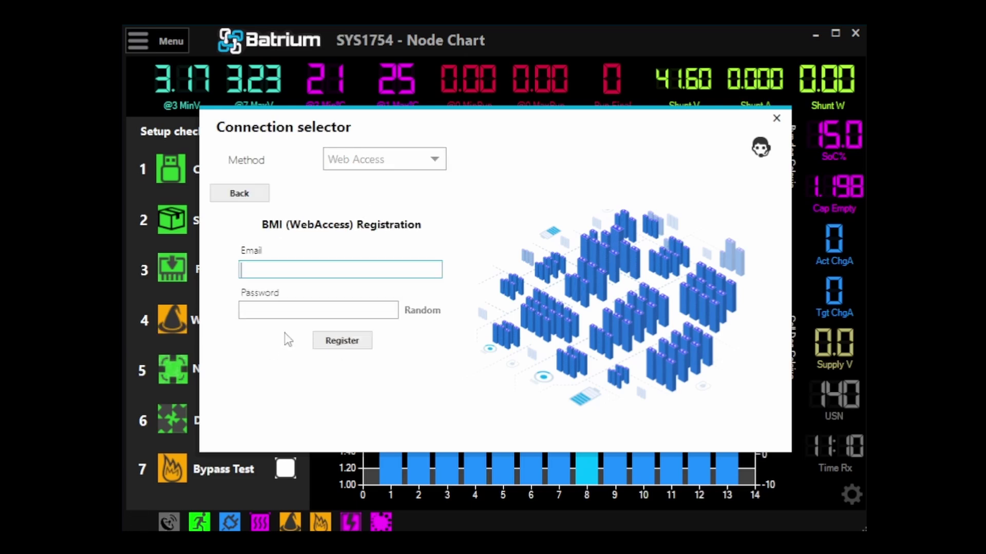
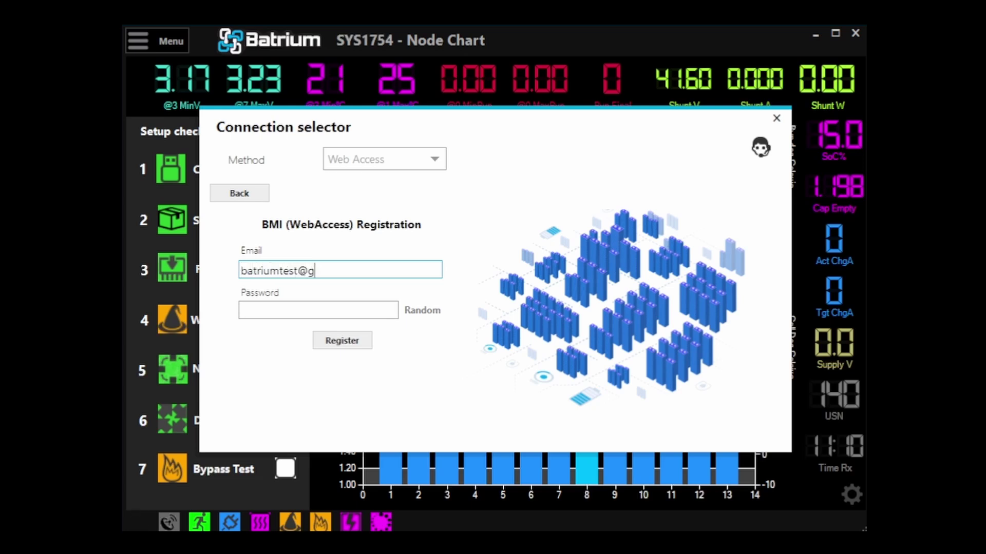
- Generate a random password and check the entered e-mail and password fields
{"action": "left_click", "coordinate": [414, 312]}
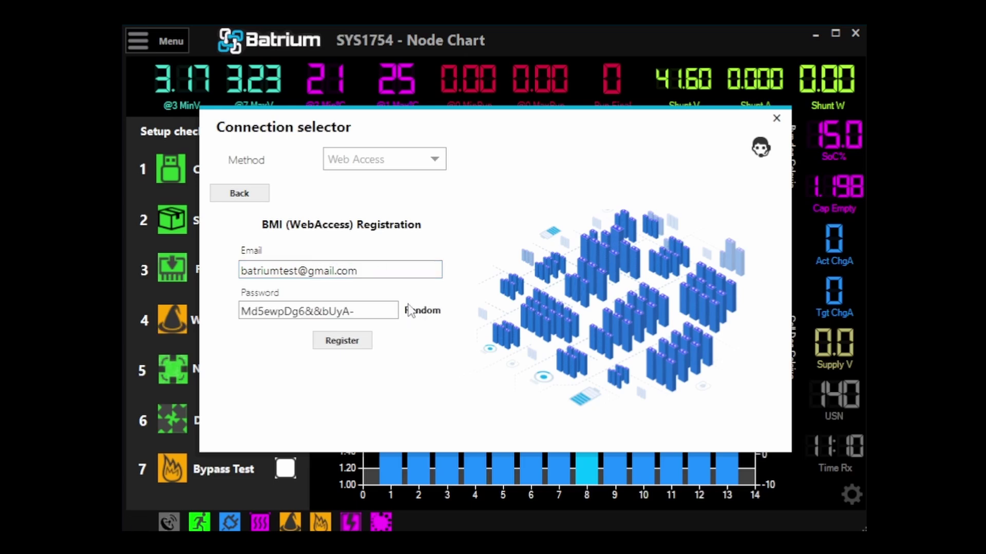
{"action": "double_click", "coordinate": [378, 265]}
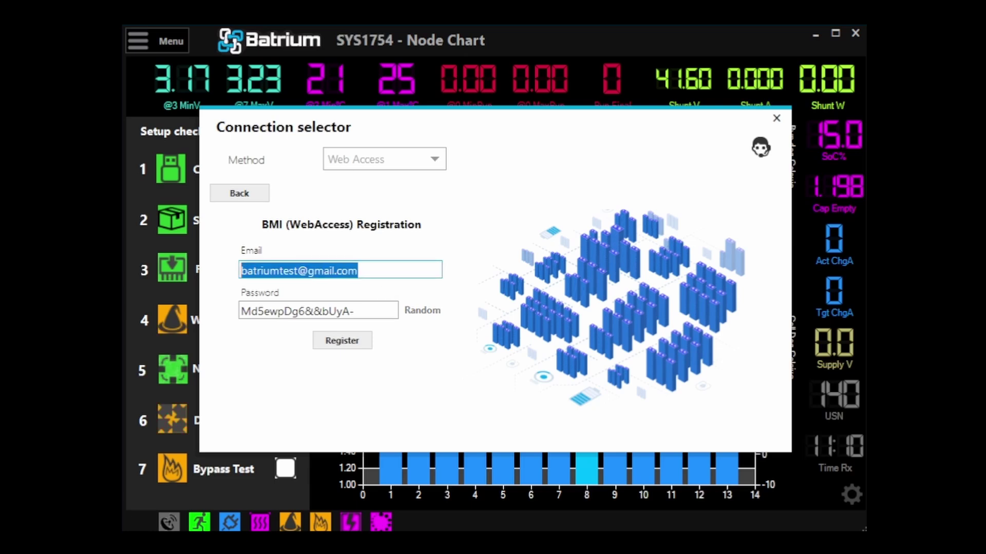
{"action": "left_click", "coordinate": [286, 60]}
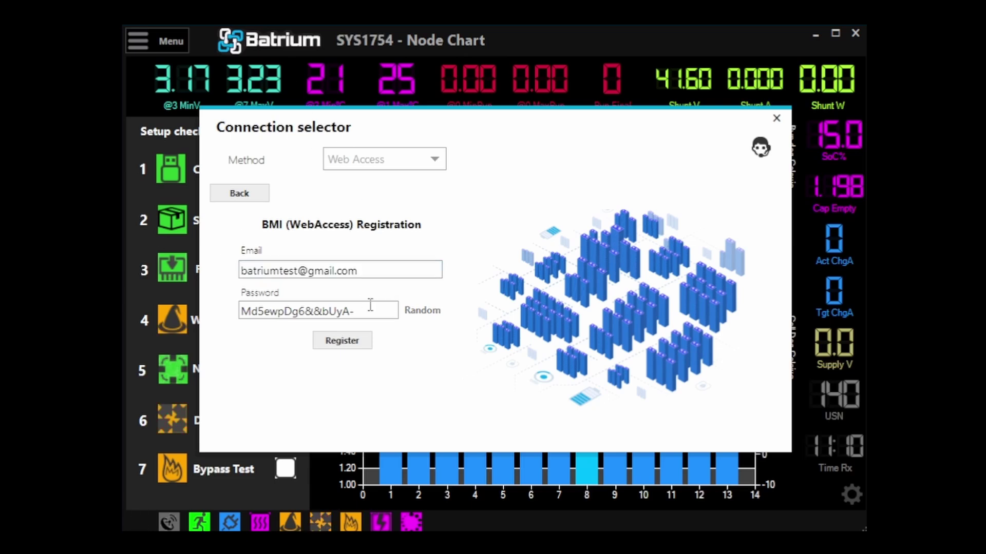
{"action": "left_click_drag", "start_coordinate": [378, 308], "coordinate": [133, 285]}
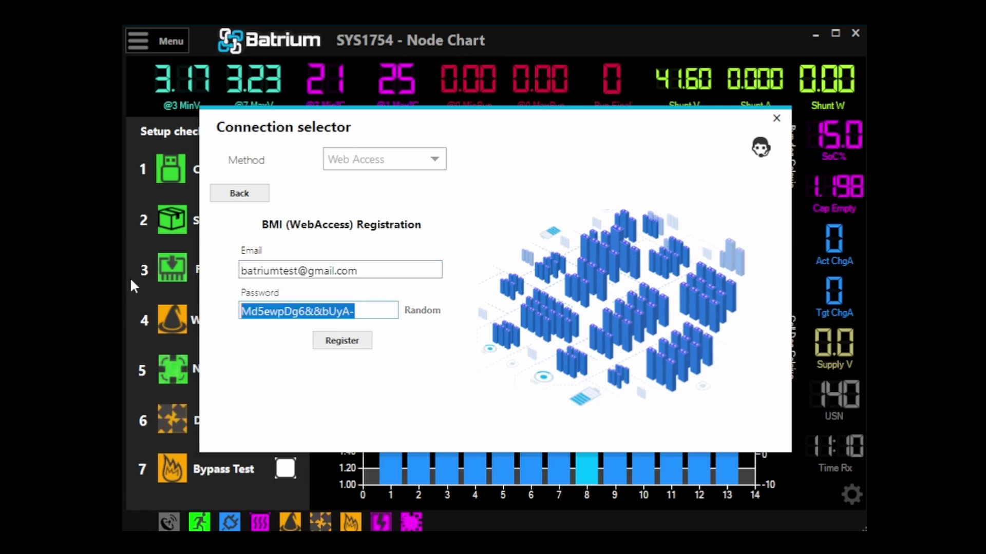
{"action": "left_click", "coordinate": [134, 285]}
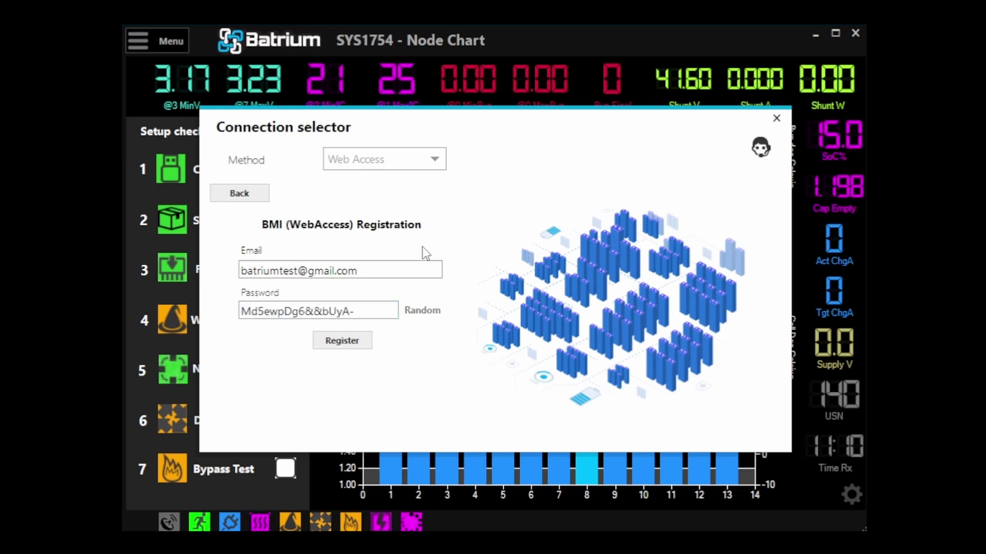
- Submit the registration, then open Batrium's no-reply e-mail in Gmail and select the registration code
{"action": "left_click", "coordinate": [343, 340]}
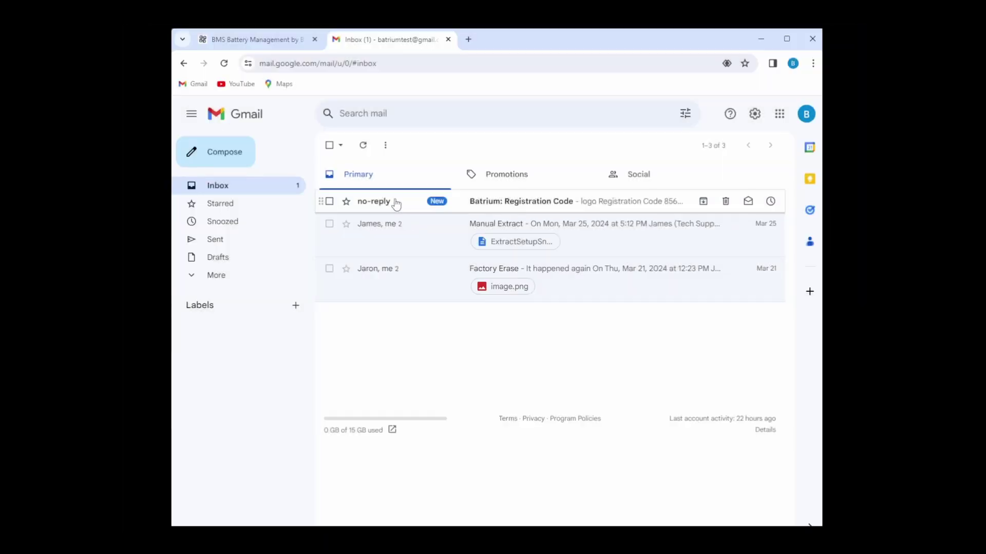
{"action": "left_click", "coordinate": [395, 204]}
{"action": "scroll", "coordinate": [454, 272], "scroll_direction": "down", "scroll_amount": 3}
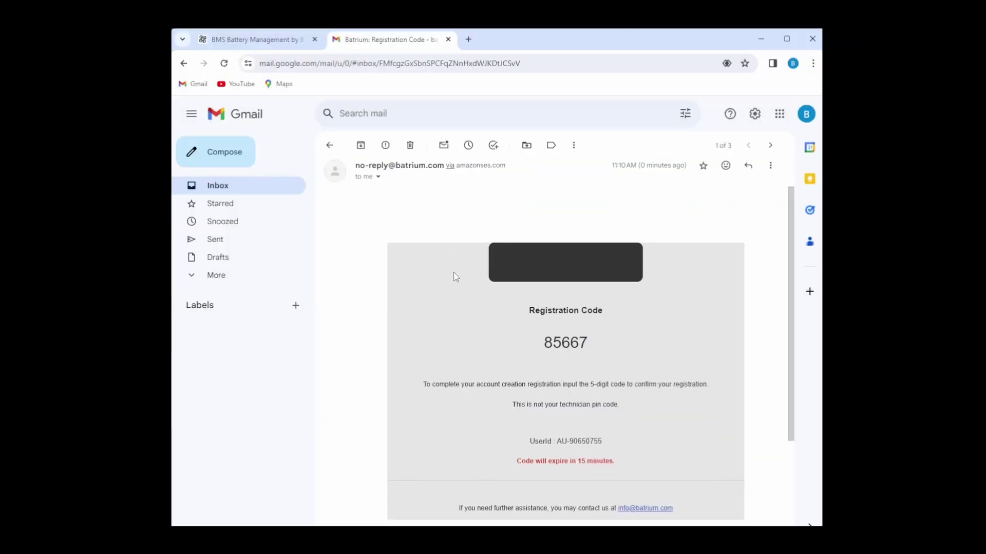
{"action": "double_click", "coordinate": [565, 272]}
{"action": "key", "text": "ctrl+c"}
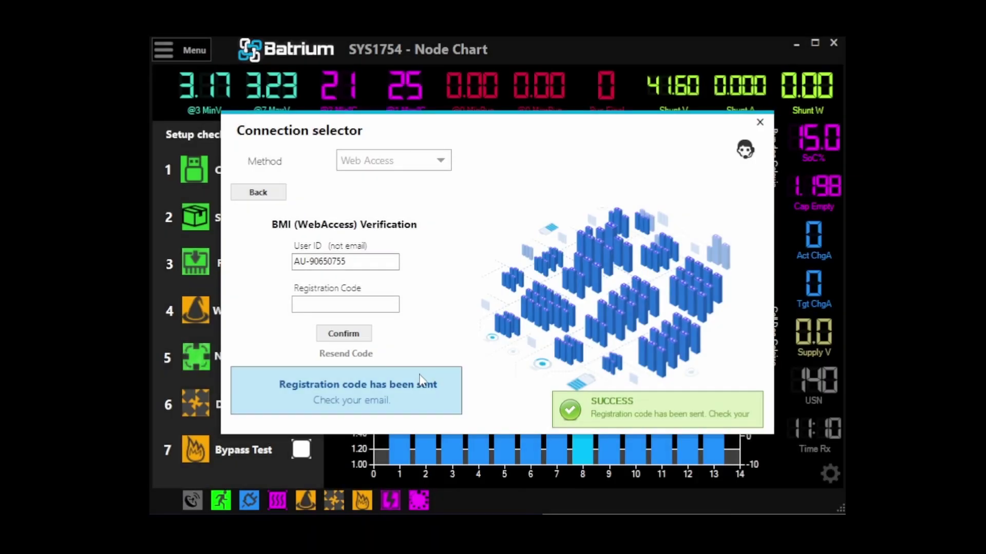
- Paste the emailed code into the Registration Code field and confirm the account
{"action": "left_click", "coordinate": [330, 305]}
{"action": "key", "text": "ctrl+v"}
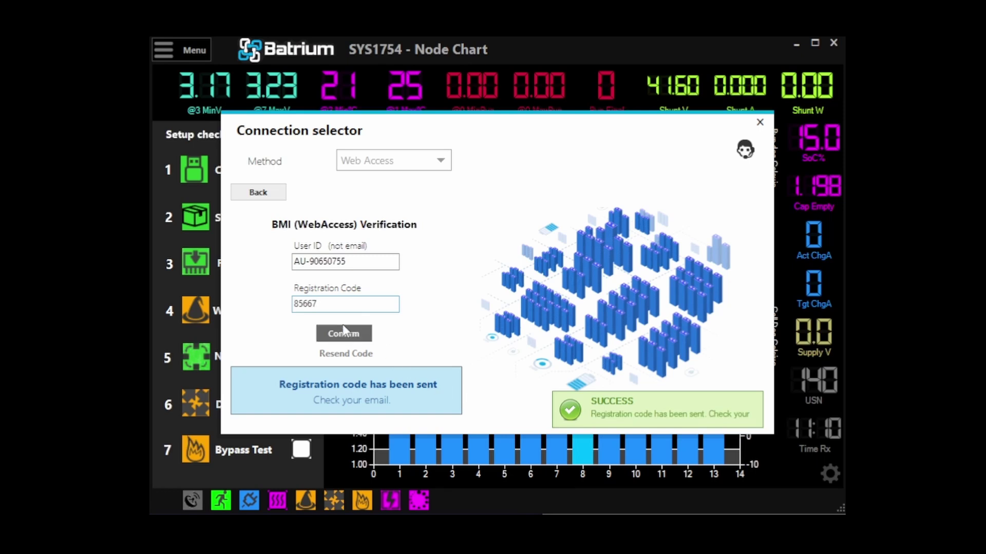
{"action": "left_click", "coordinate": [353, 340]}
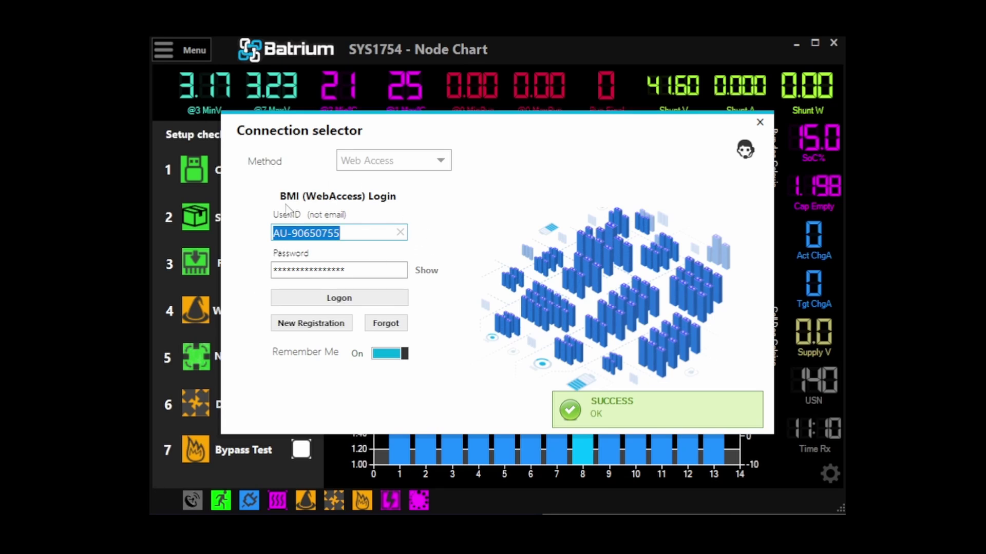
- Log on to BMI web access and select the account's team to open Device Selection
{"action": "left_click", "coordinate": [325, 298]}
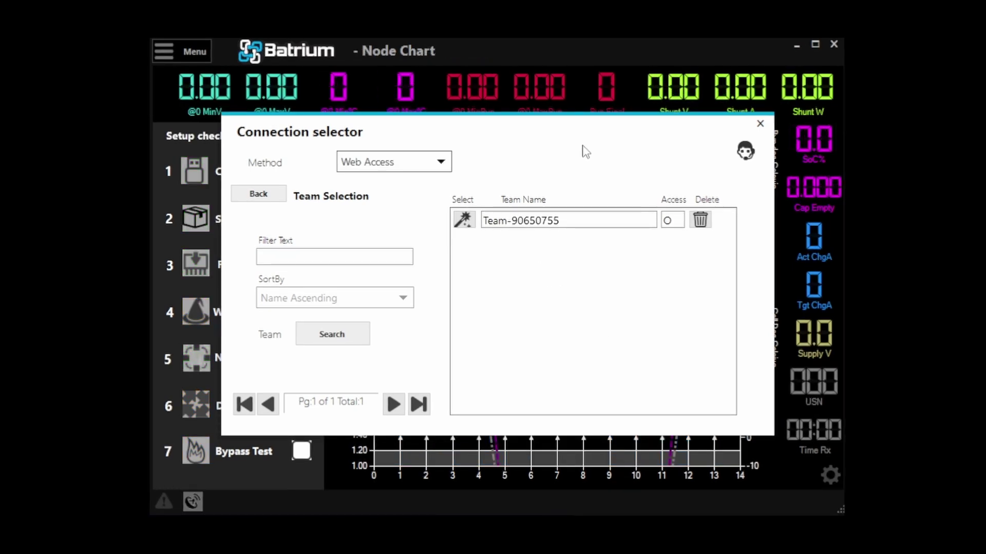
{"action": "left_click", "coordinate": [463, 221]}
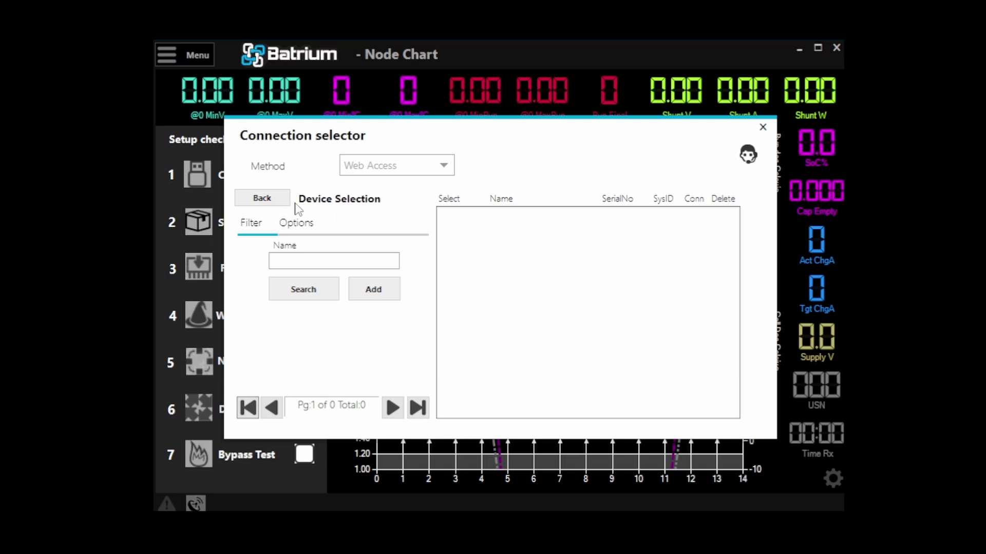
- Switch the connection method back to USB and close the connection settings
{"action": "left_click", "coordinate": [405, 169]}
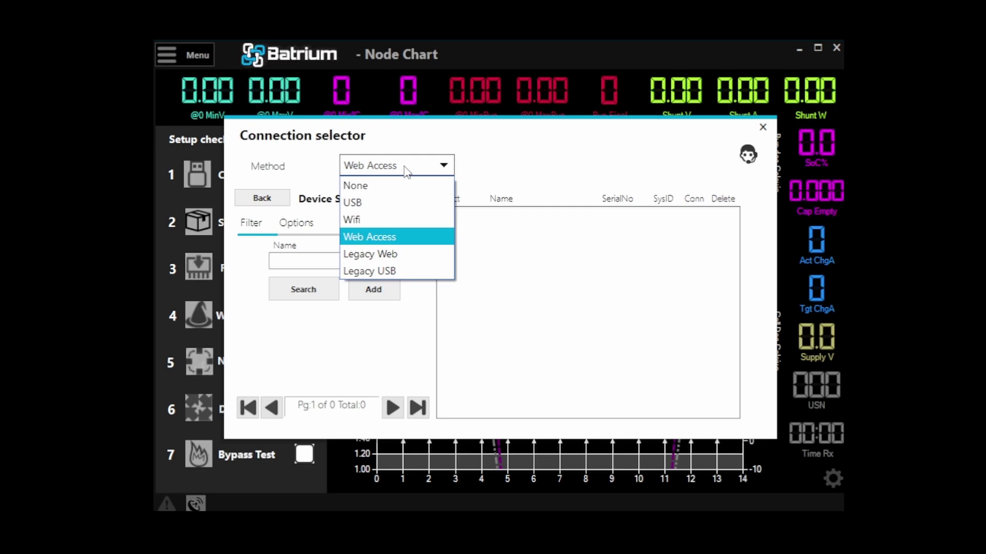
{"action": "left_click", "coordinate": [392, 203]}
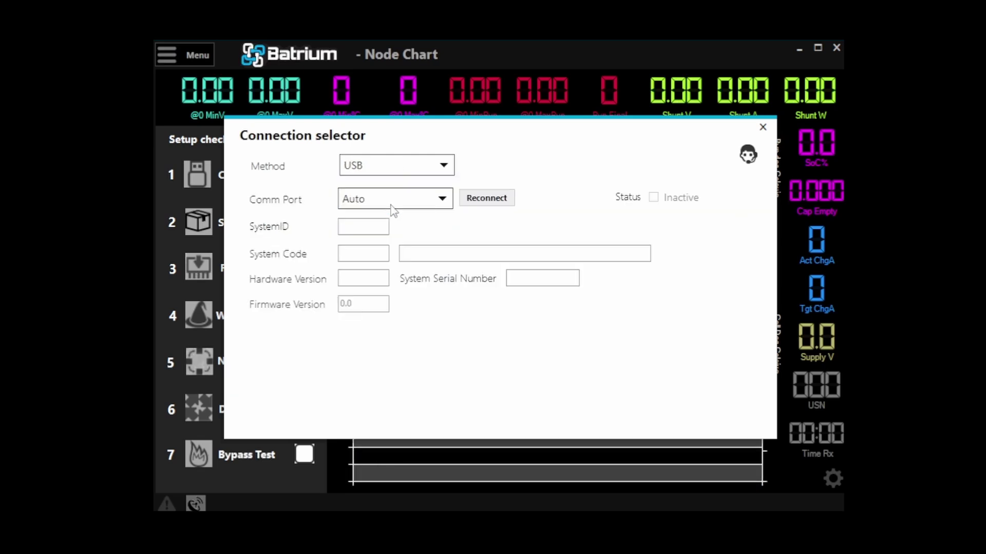
{"action": "left_click", "coordinate": [763, 127]}
- Copy the WatchMon's IDs from Tools > Web Provisioning and close the dialog
{"action": "left_click", "coordinate": [176, 54]}
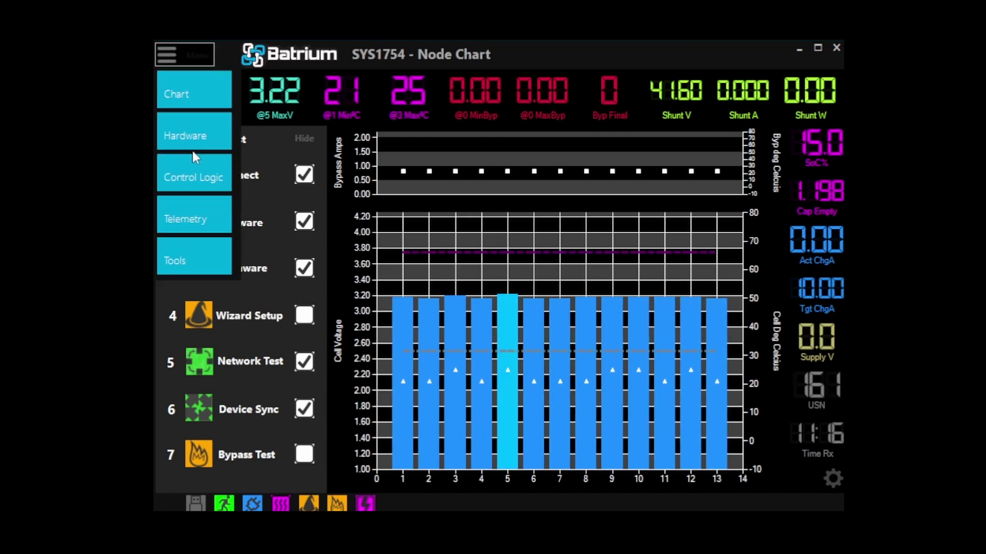
{"action": "left_click", "coordinate": [194, 254]}
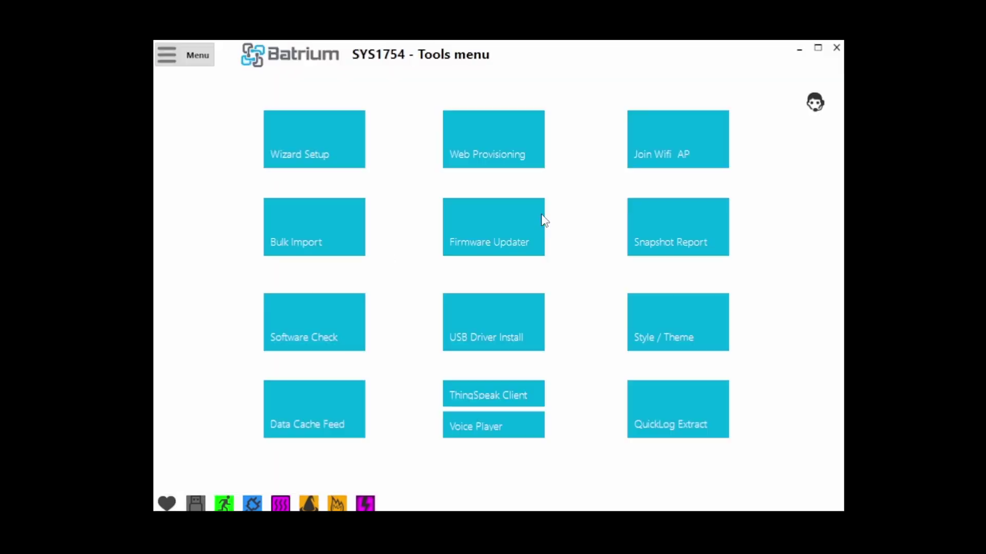
{"action": "left_click", "coordinate": [505, 143]}
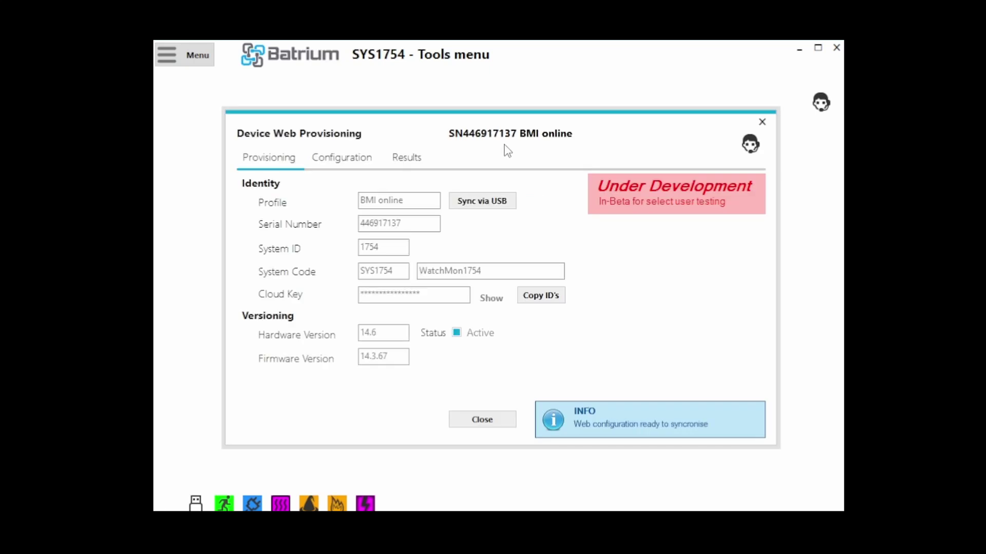
{"action": "left_click", "coordinate": [555, 303]}
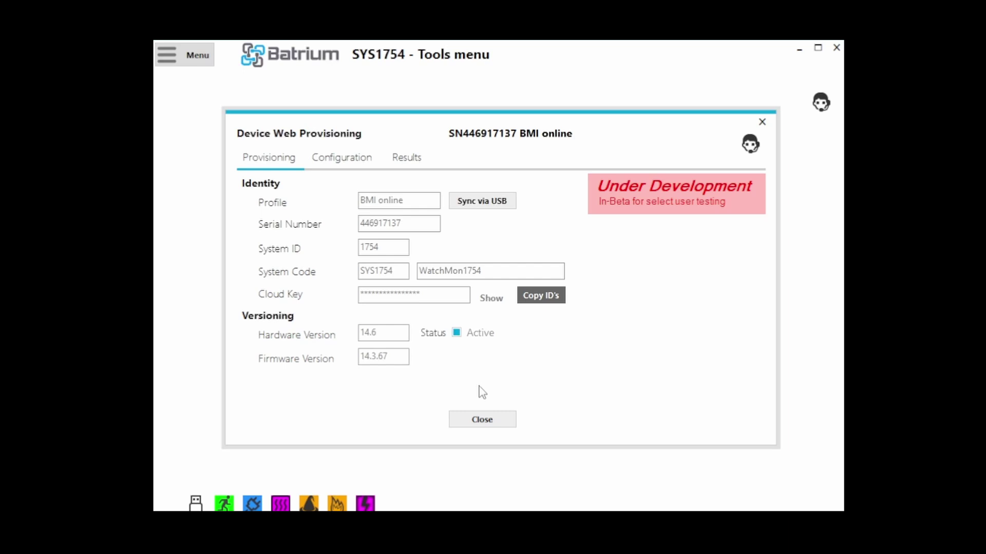
{"action": "left_click", "coordinate": [480, 422]}
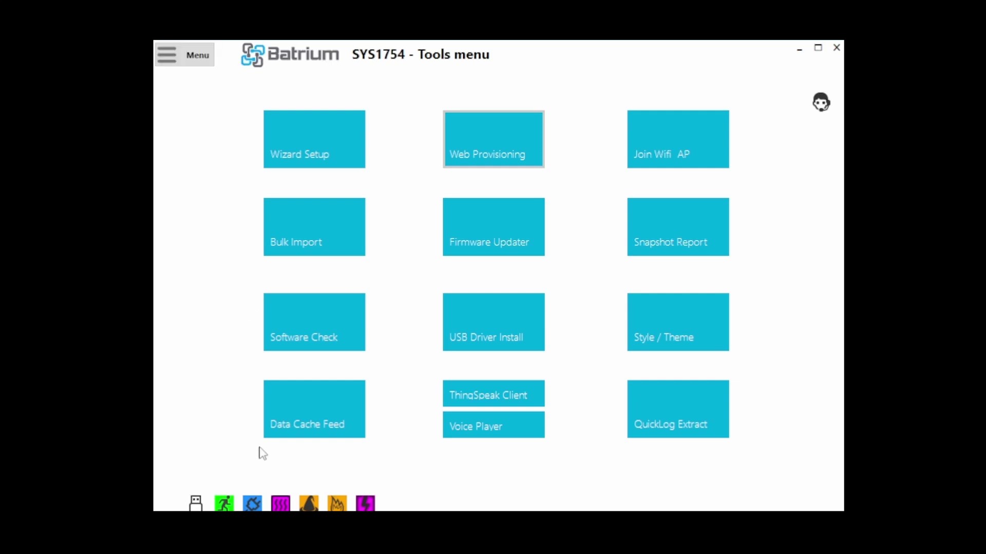
- Change the connection method to Web Access from the USB status icon
{"action": "left_click", "coordinate": [195, 506]}
{"action": "left_click", "coordinate": [373, 167]}
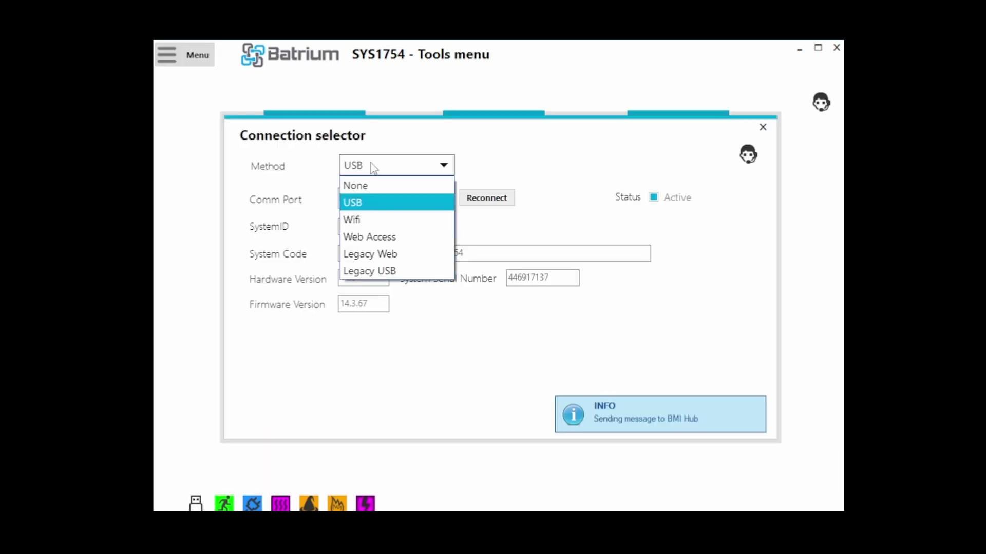
{"action": "left_click", "coordinate": [394, 237]}
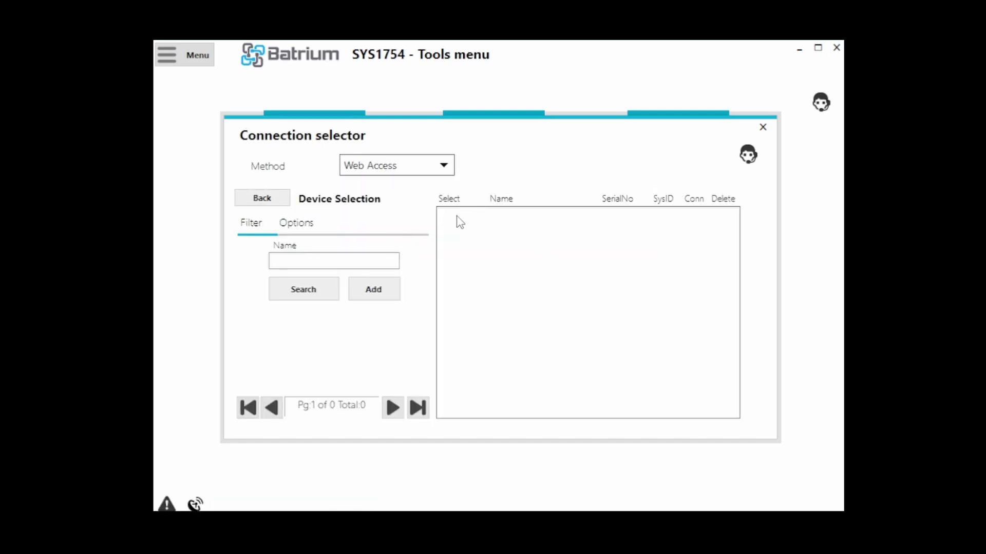
- Add WatchMon1754 to the team by pasting its copied IDs
{"action": "left_click", "coordinate": [372, 289]}
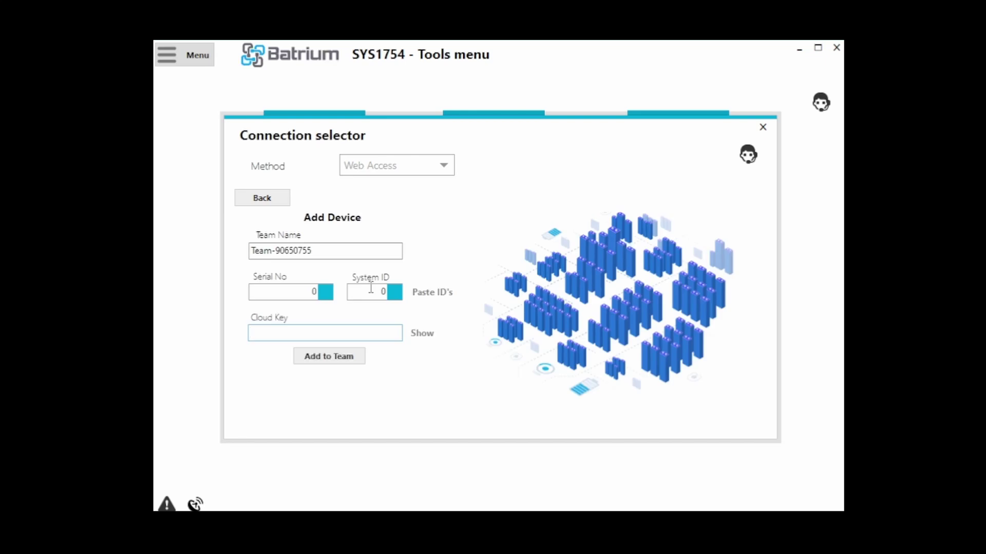
{"action": "left_click", "coordinate": [436, 296]}
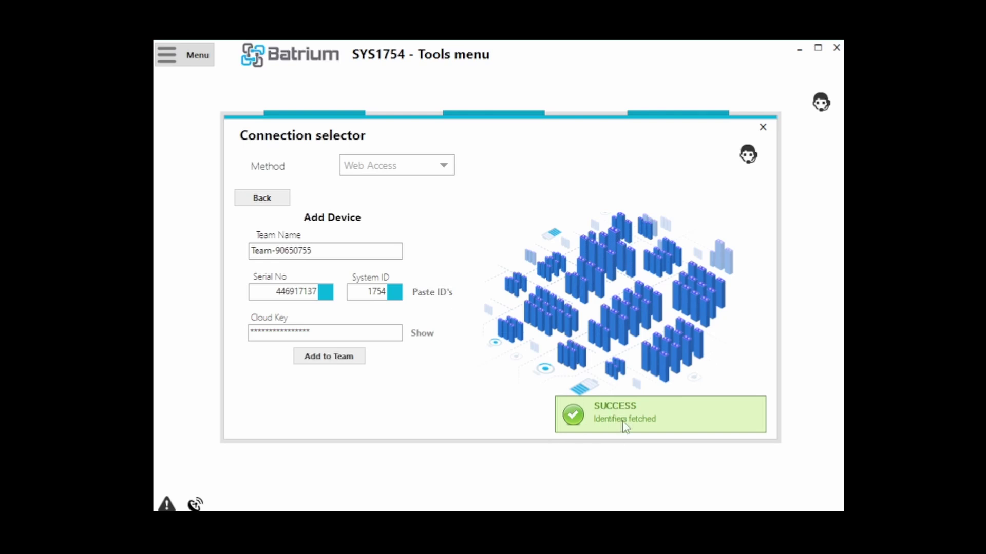
{"action": "left_click", "coordinate": [337, 362]}
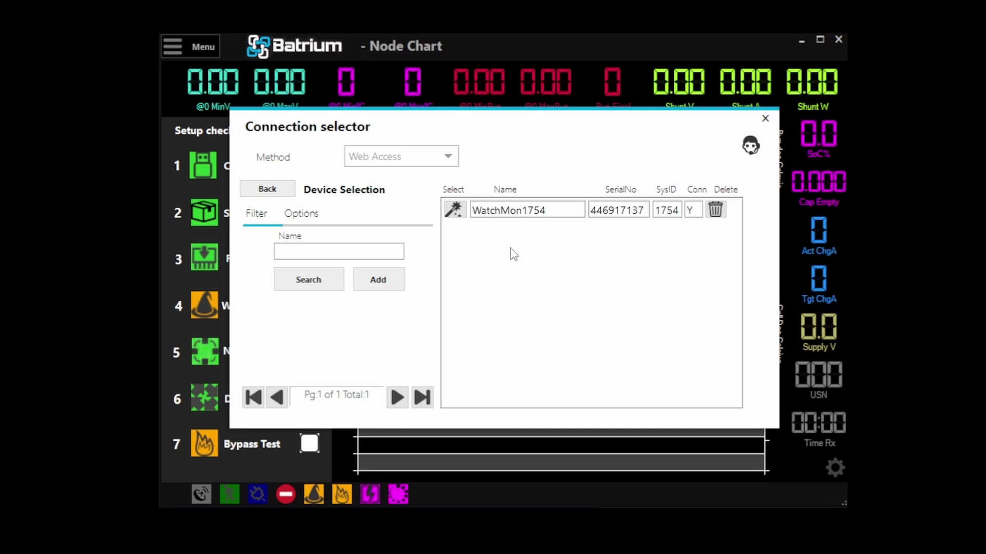
- Connect to WatchMon1754 and open its System hardware settings, accepting the safety warning
{"action": "left_click", "coordinate": [461, 212]}
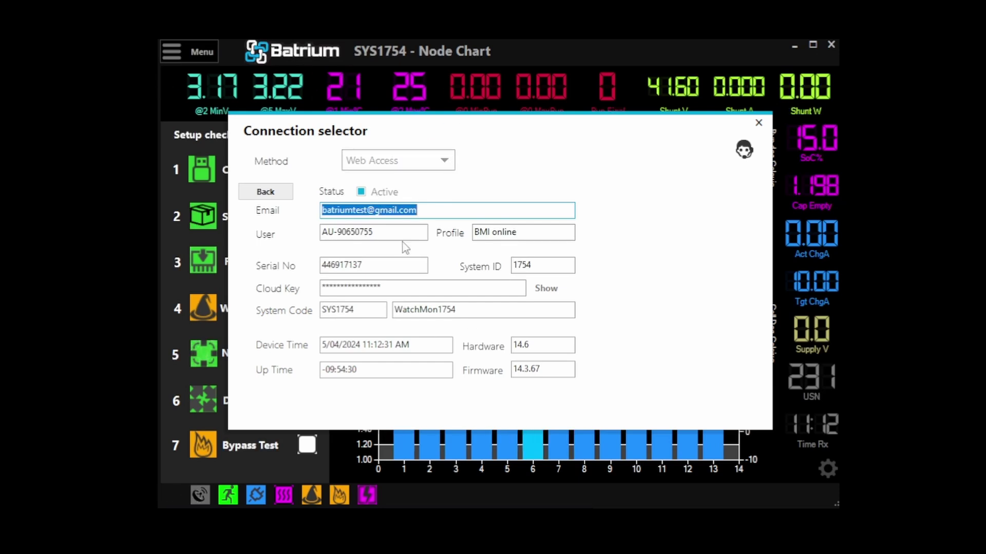
{"action": "left_click", "coordinate": [759, 124]}
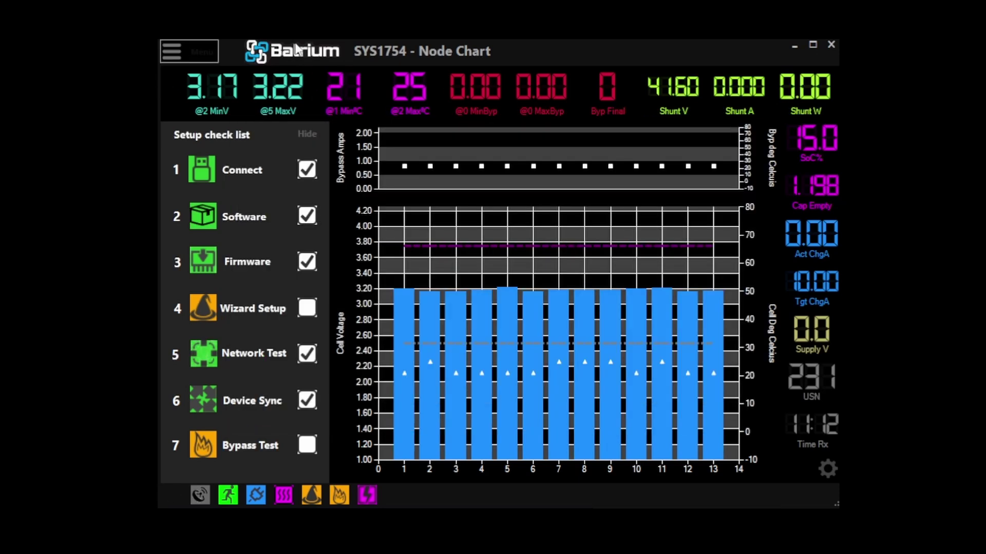
{"action": "left_click", "coordinate": [186, 47]}
{"action": "left_click", "coordinate": [191, 134]}
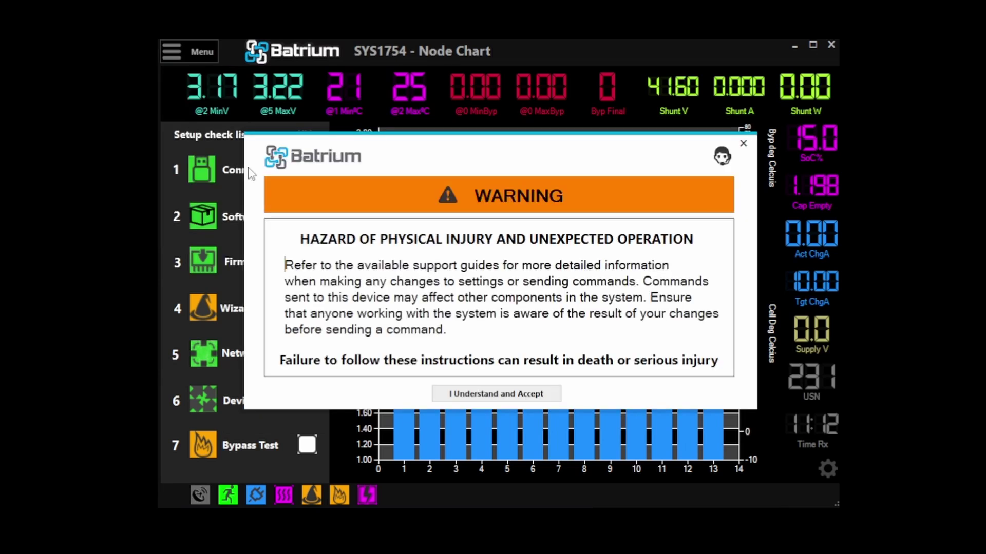
{"action": "left_click", "coordinate": [493, 399]}
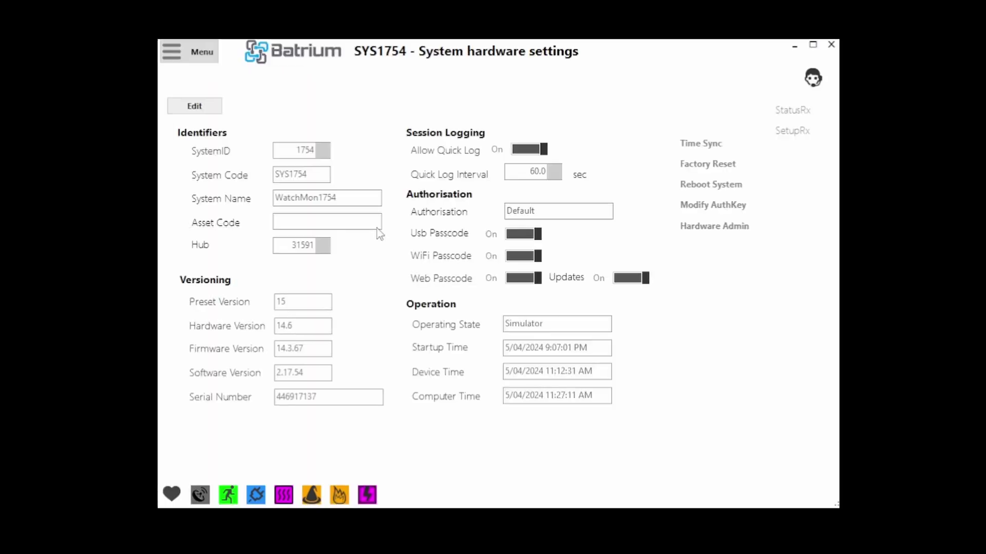
- Set the CellMon battery type to Li-Ion Performance and save it with the PIN
{"action": "left_click", "coordinate": [245, 80]}
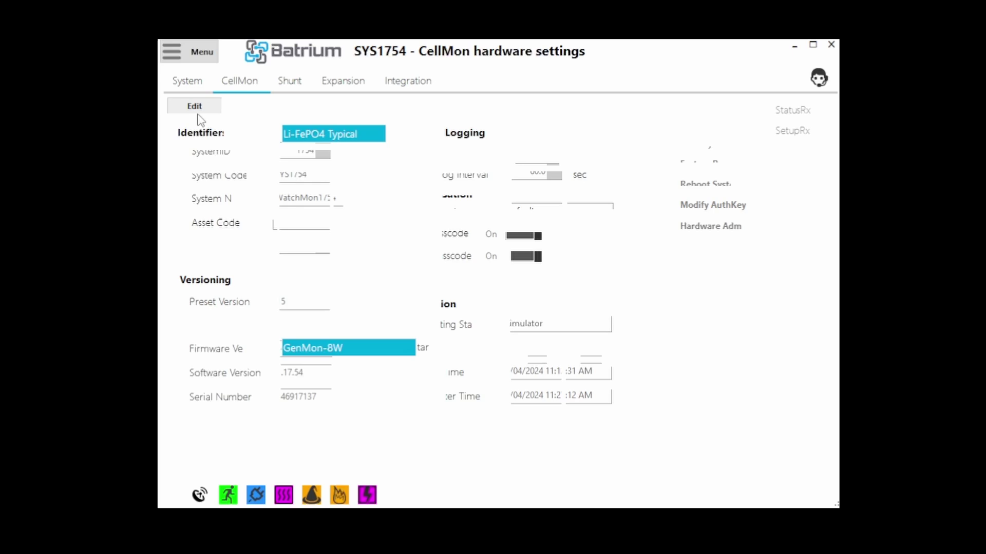
{"action": "left_click", "coordinate": [196, 107]}
{"action": "left_click", "coordinate": [477, 401]}
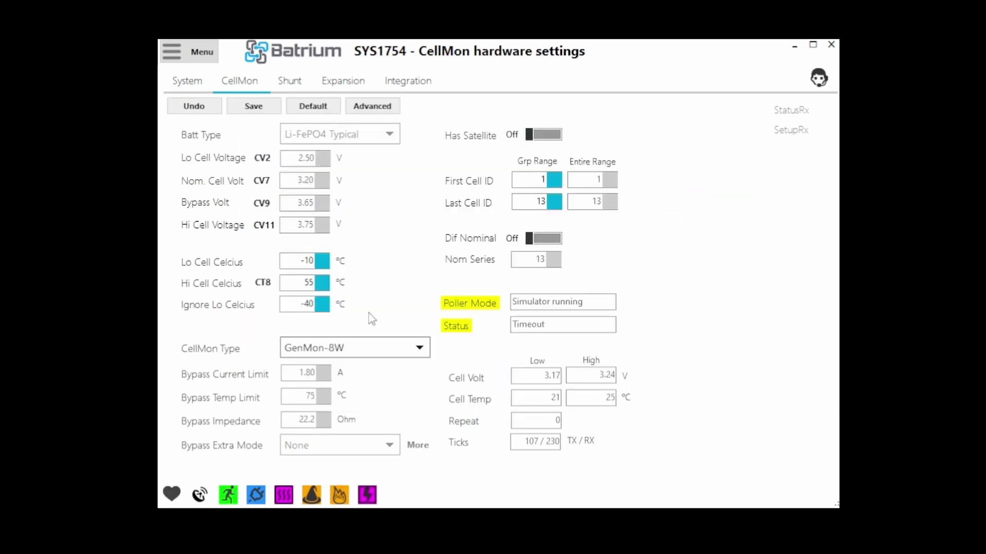
{"action": "left_click", "coordinate": [331, 135]}
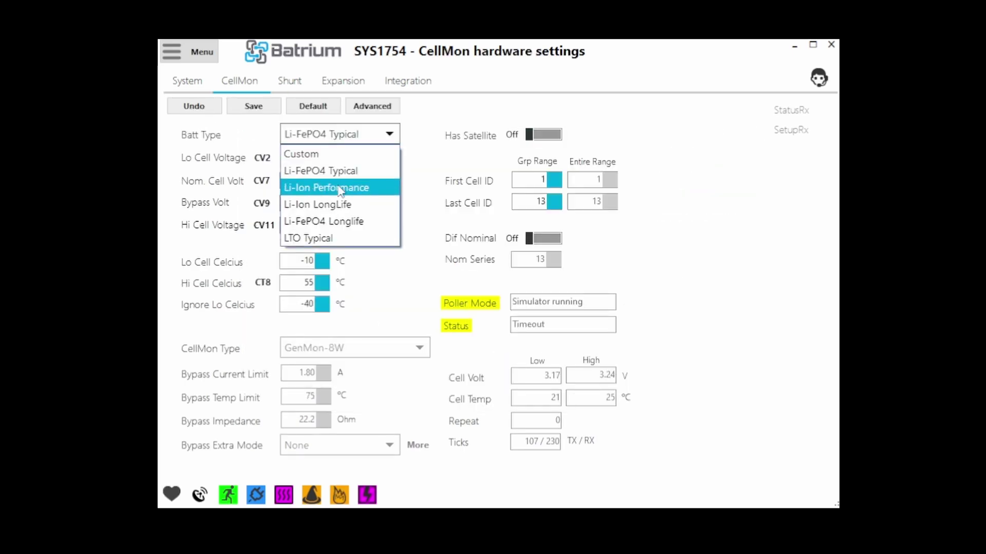
{"action": "left_click", "coordinate": [327, 187]}
{"action": "left_click", "coordinate": [239, 109]}
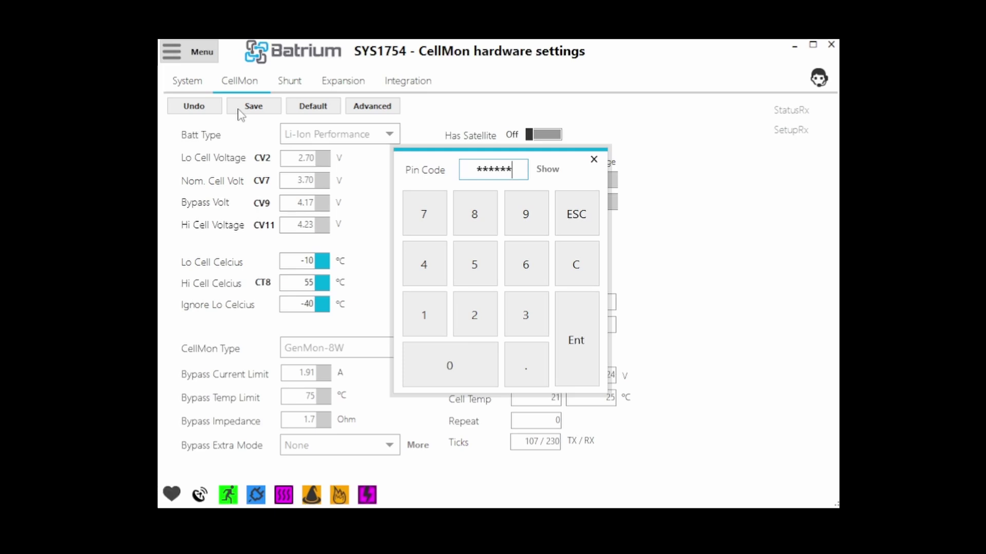
{"action": "key", "text": "Return"}
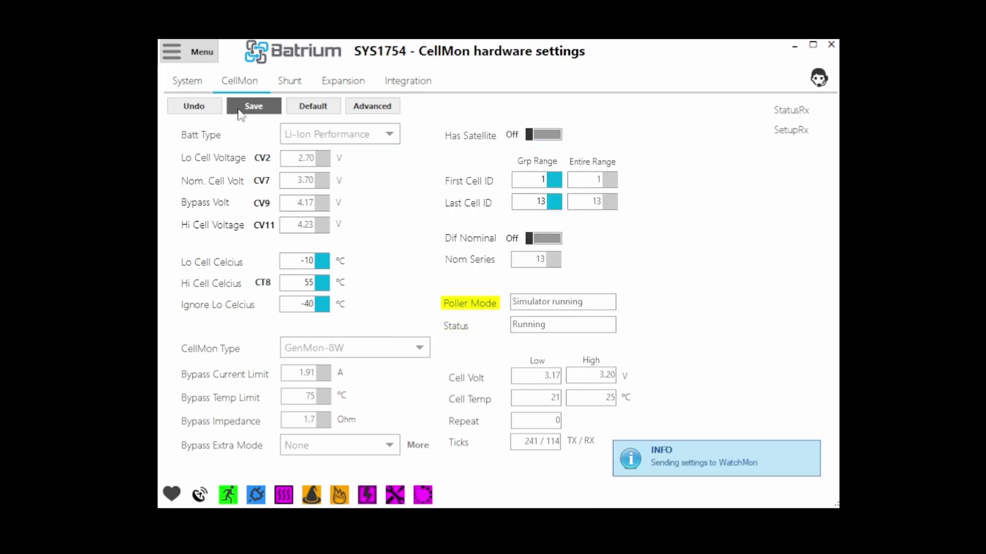